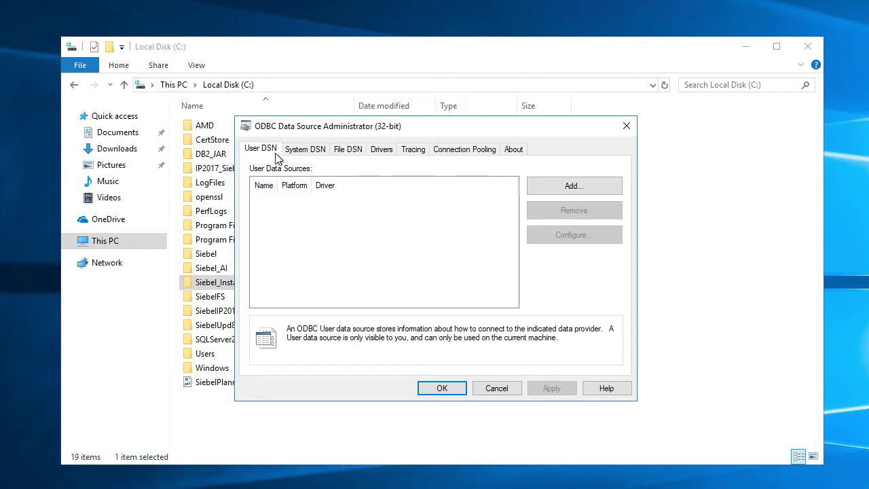
Confirm SiebelInstall_DSN is listed as a System DSN, then close the administrator without changes.
left_click(305, 151)
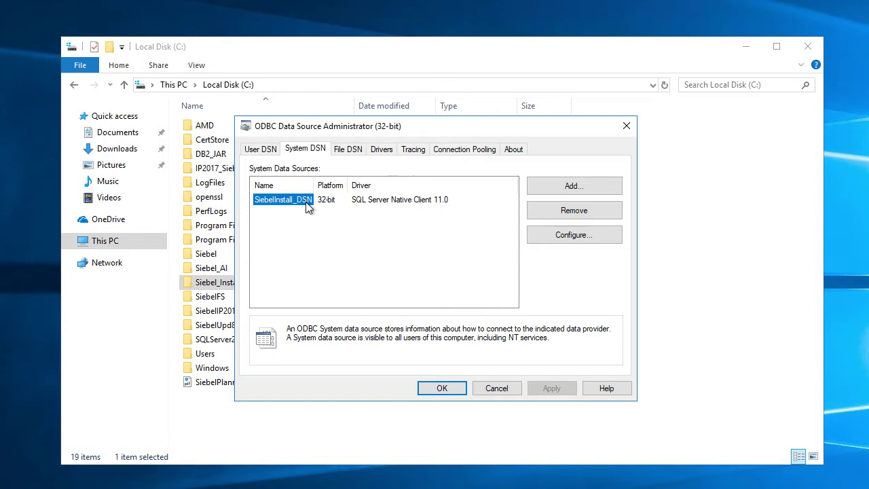
left_click(496, 389)
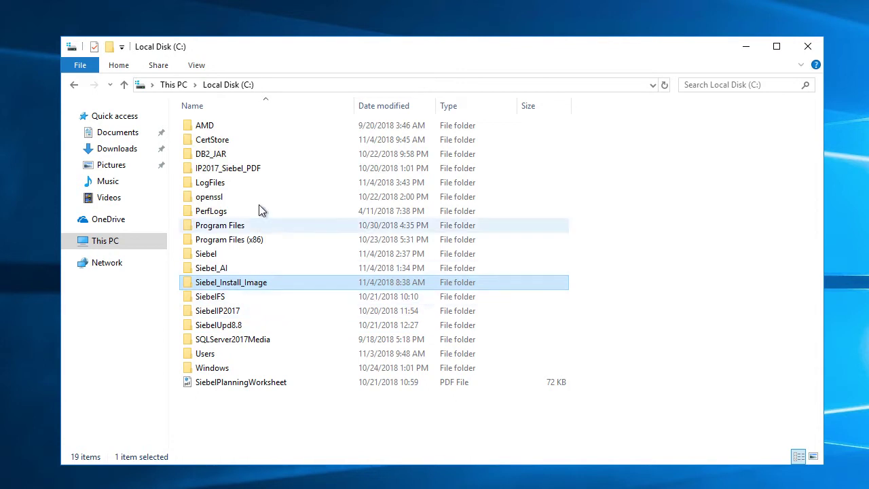
Browse into C:\Siebel\ses2\siebsrvr\BIN and scroll down to the licensekeymodule file.
double_click(191, 253)
double_click(190, 154)
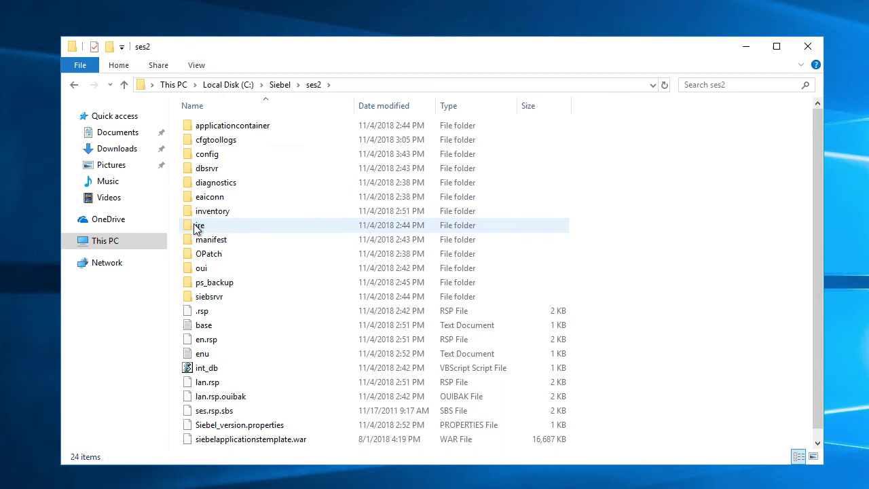
double_click(190, 299)
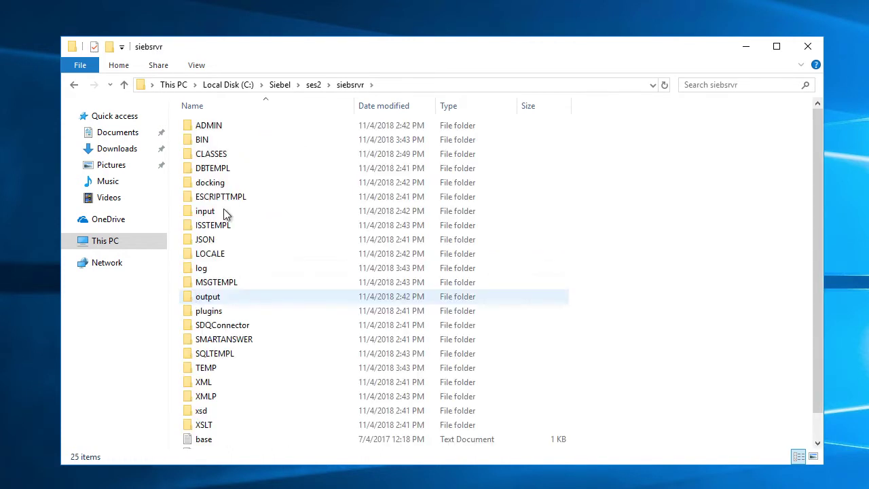
double_click(189, 144)
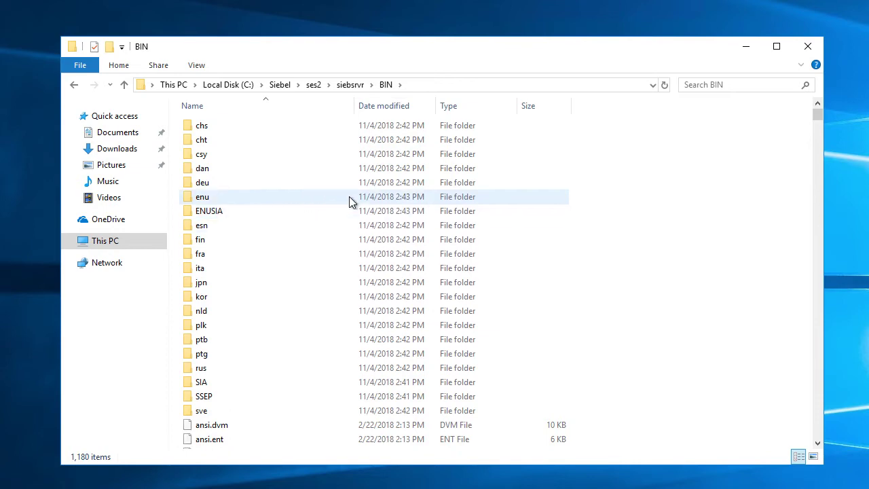
scroll(349, 197, "down", 13)
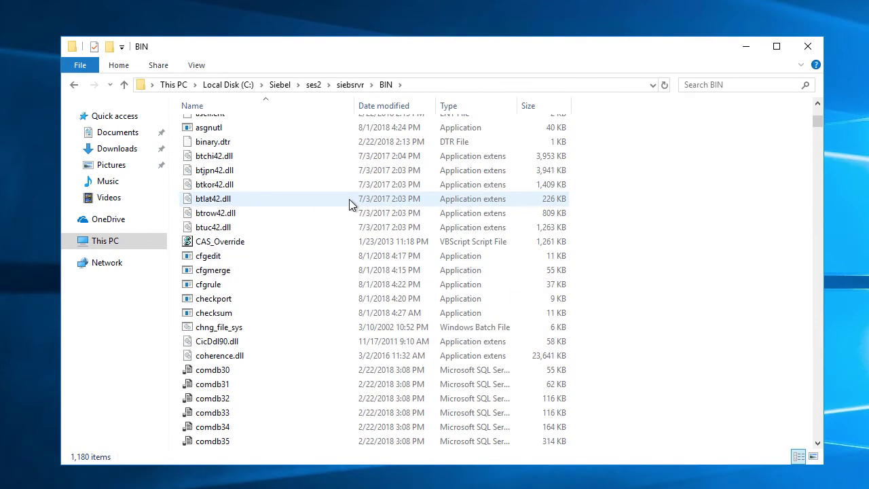
scroll(349, 203, "down", 15)
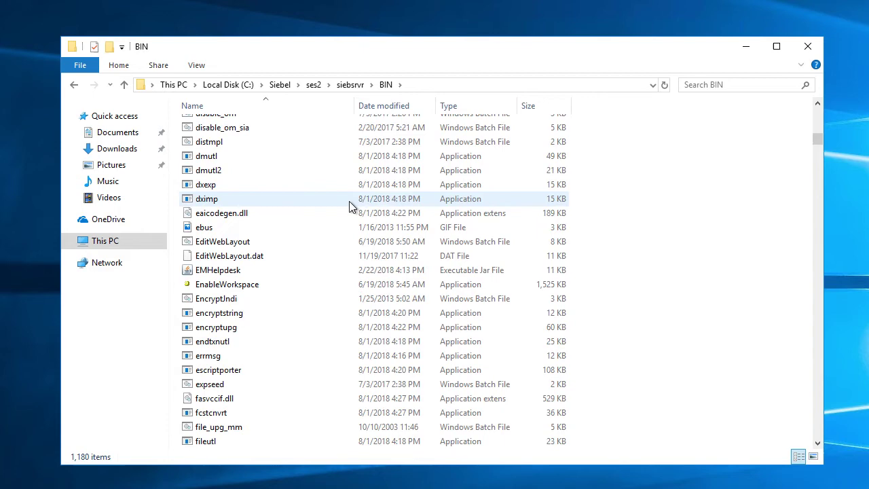
scroll(349, 206, "down", 12)
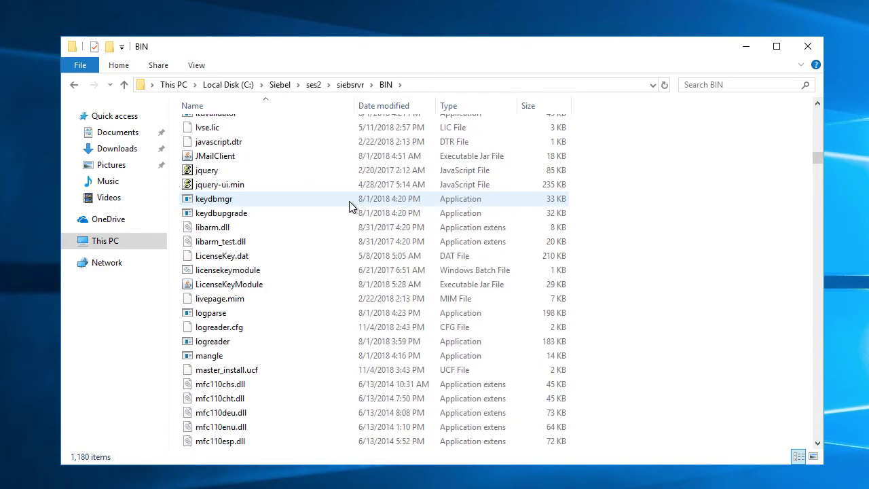
Launch licensekeymodule and set Siebel Server Location to C:\Siebel\ses2\siebsrvr.
double_click(189, 272)
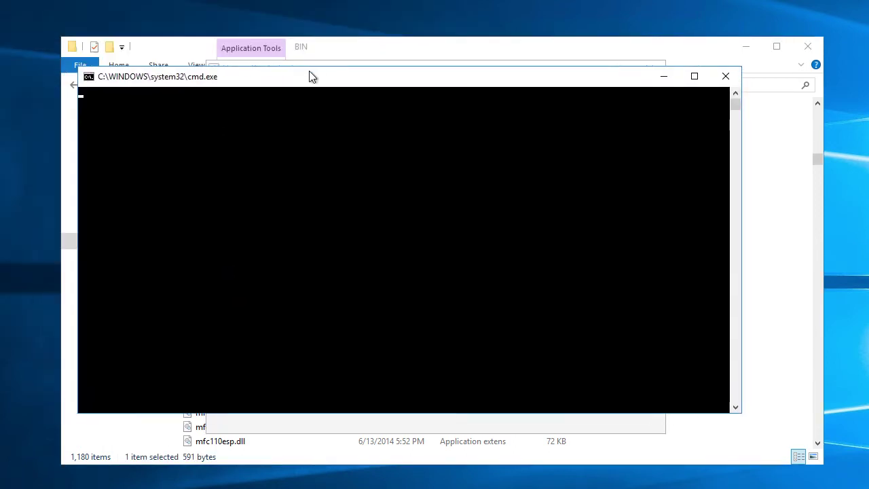
left_click_drag(310, 76, 330, 74)
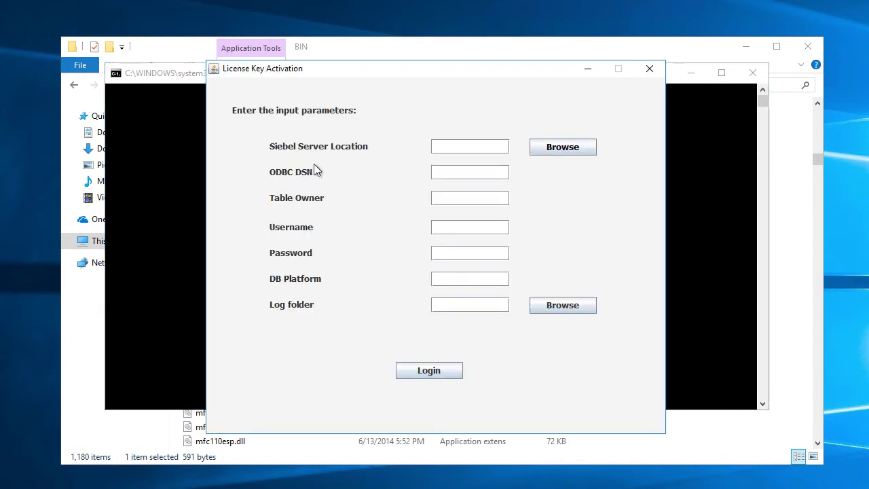
left_click(542, 150)
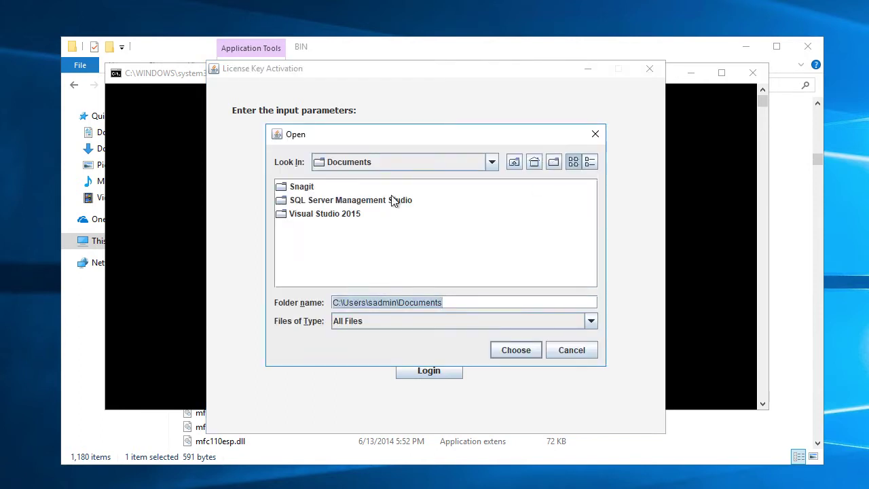
left_click(494, 164)
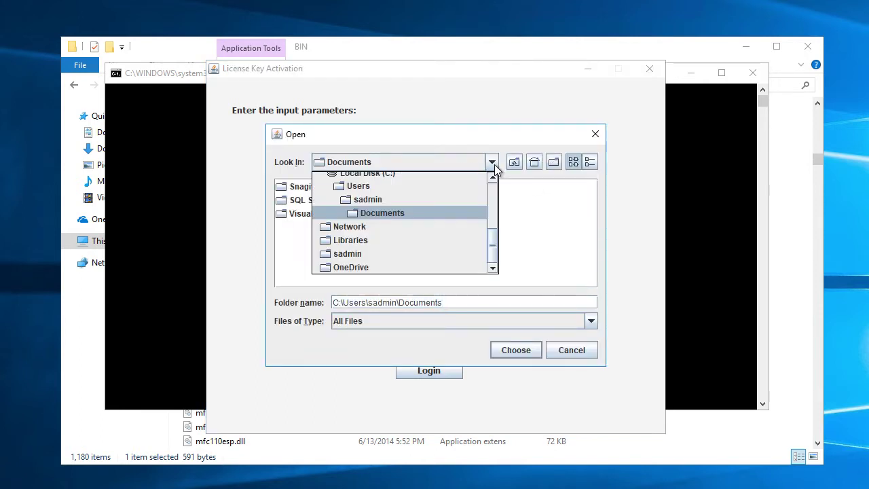
left_click(377, 175)
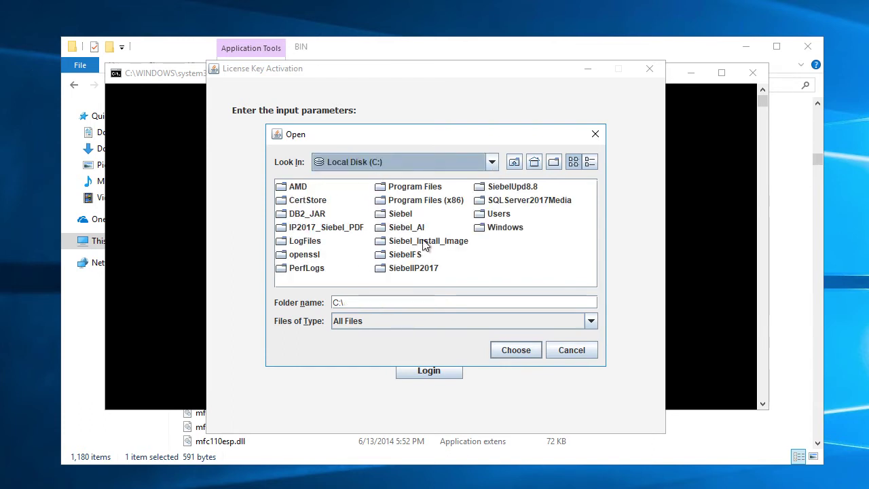
double_click(380, 213)
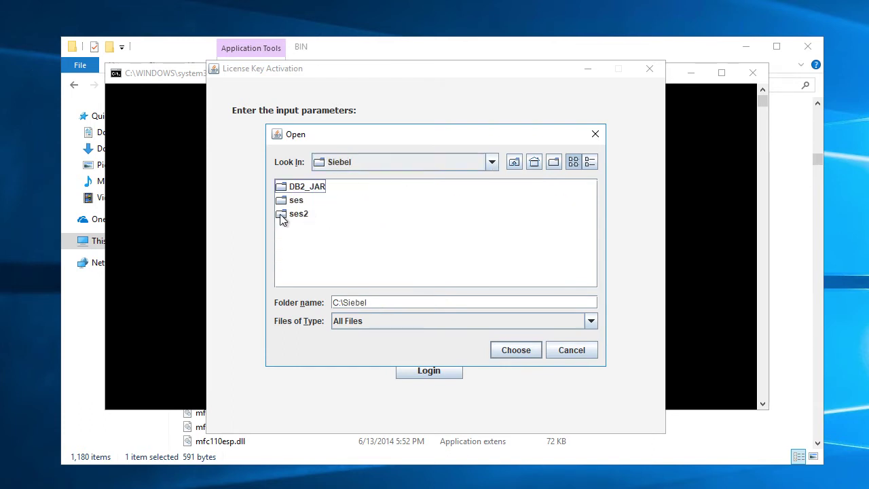
double_click(286, 214)
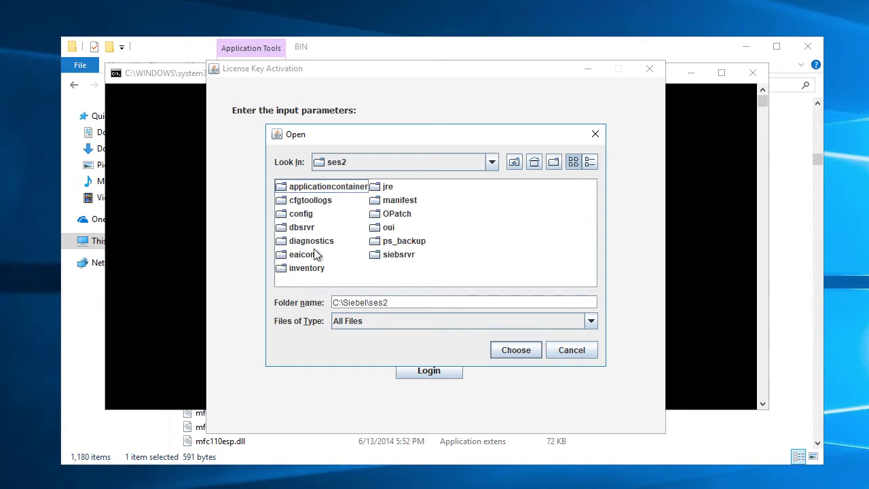
double_click(377, 253)
left_click(527, 349)
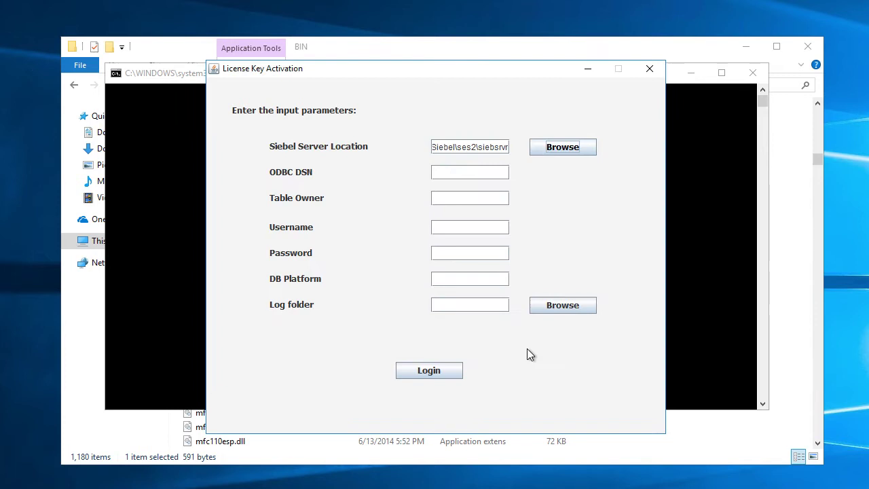
Enter ODBC DSN SiebelInstall_DSN, table owner dbo, the username, the password and DB platform MSSQL.
left_click(459, 174)
type("Siebel")
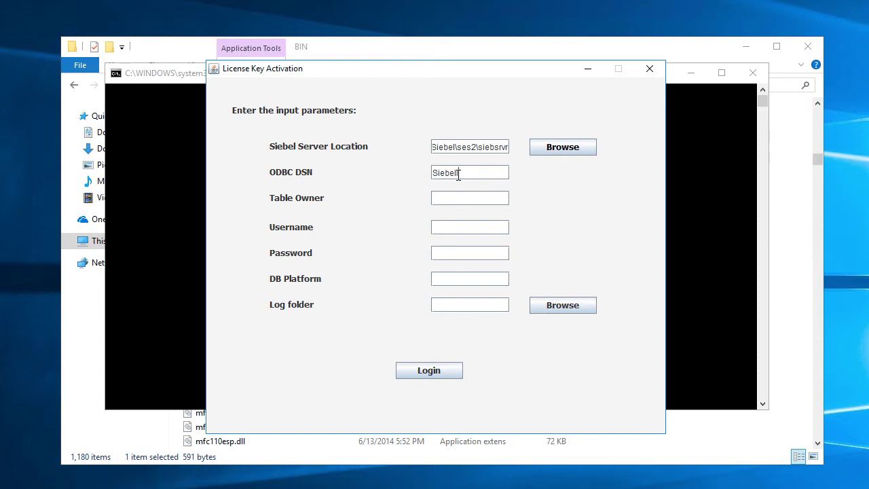
type("Install_DSN")
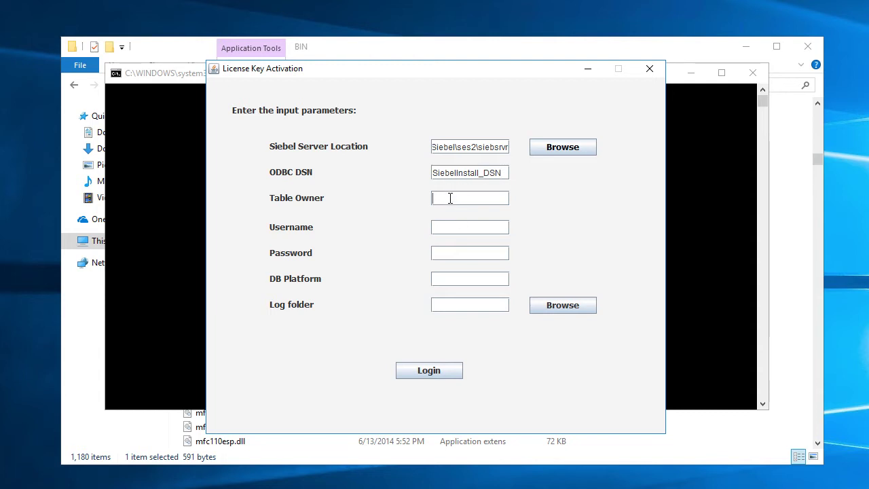
left_click(449, 197)
type("dbo")
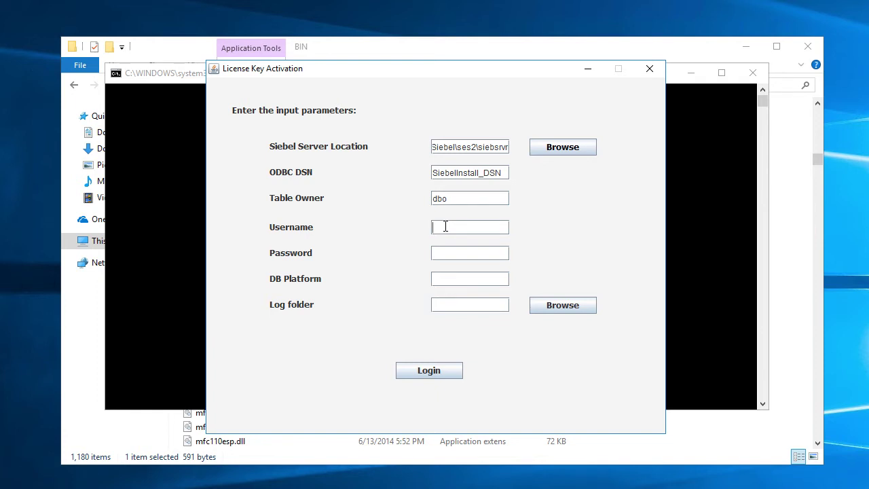
type("sadmin")
type("sadmin")
type("MSSQL")
Set the log file folder to C:\LogFiles.
left_click(565, 304)
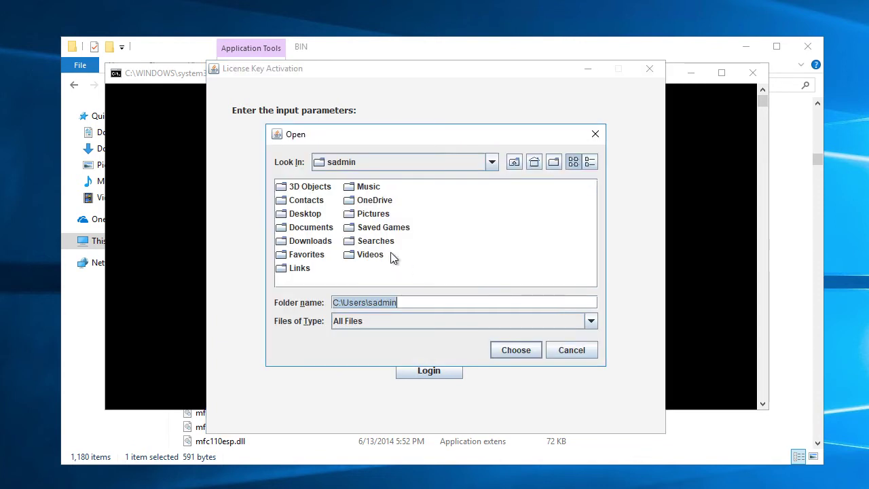
left_click(491, 162)
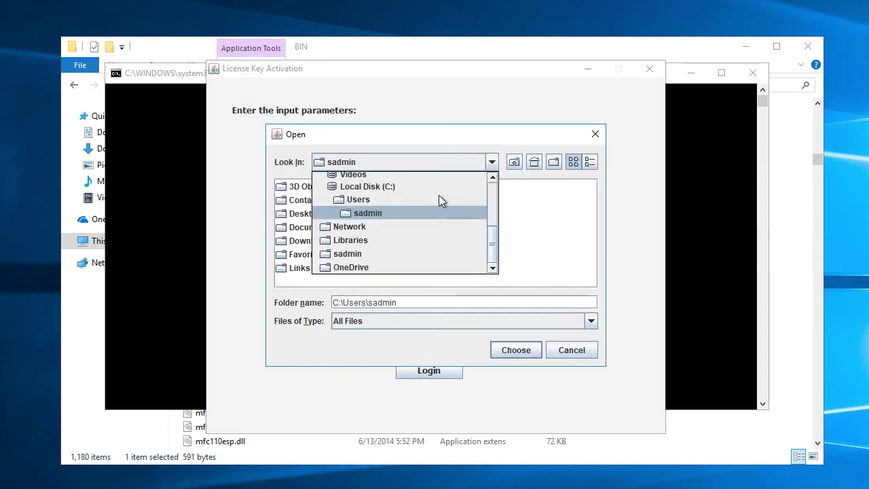
left_click(364, 187)
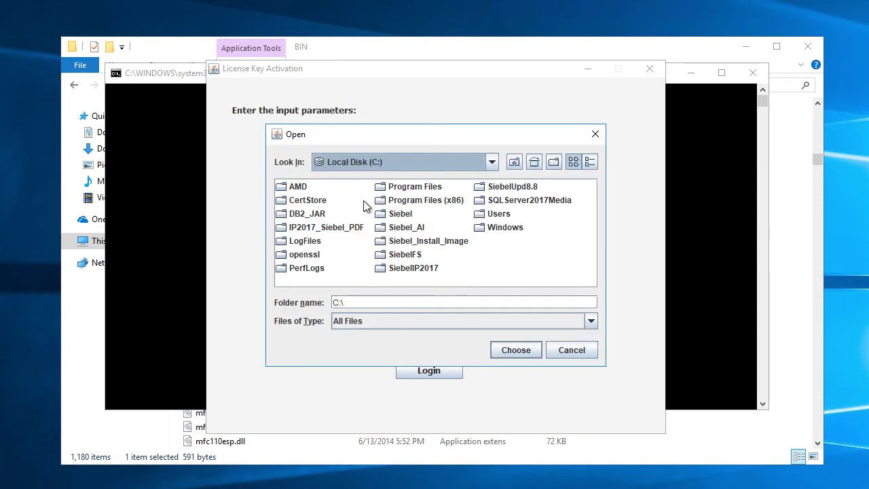
left_click(280, 242)
left_click(530, 354)
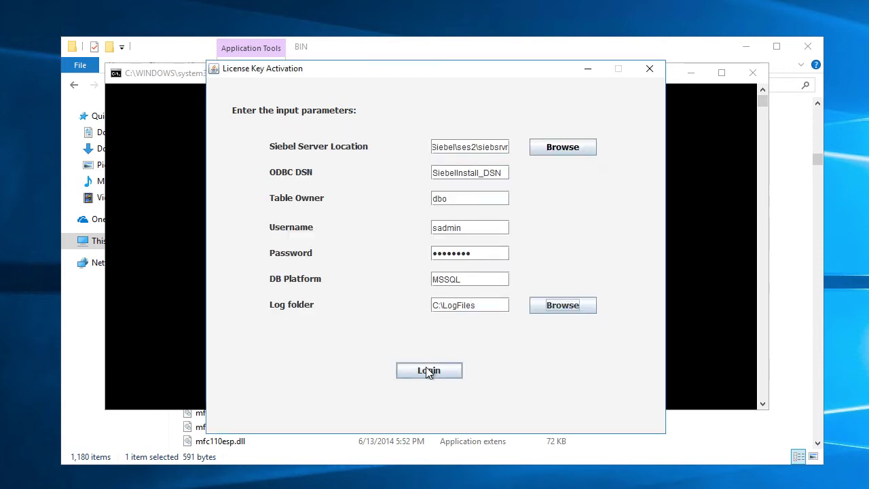
After the database connection error, retype the username in uppercase and log in again.
left_click(427, 372)
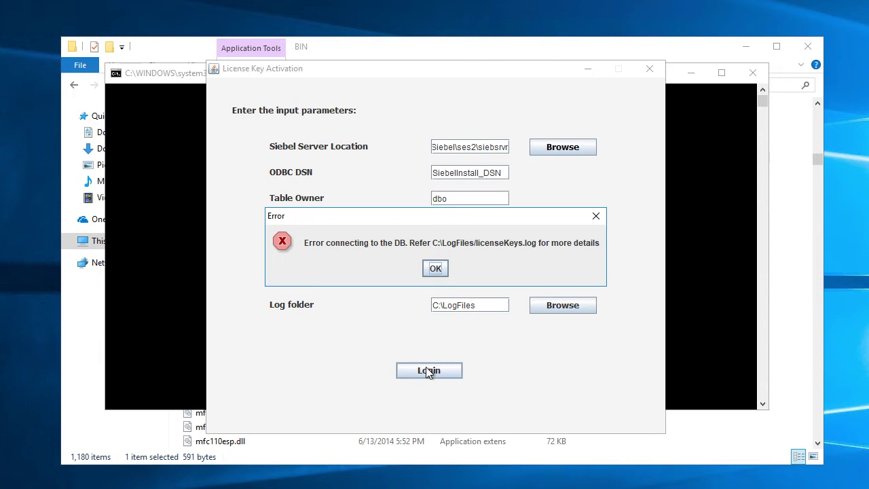
left_click(435, 268)
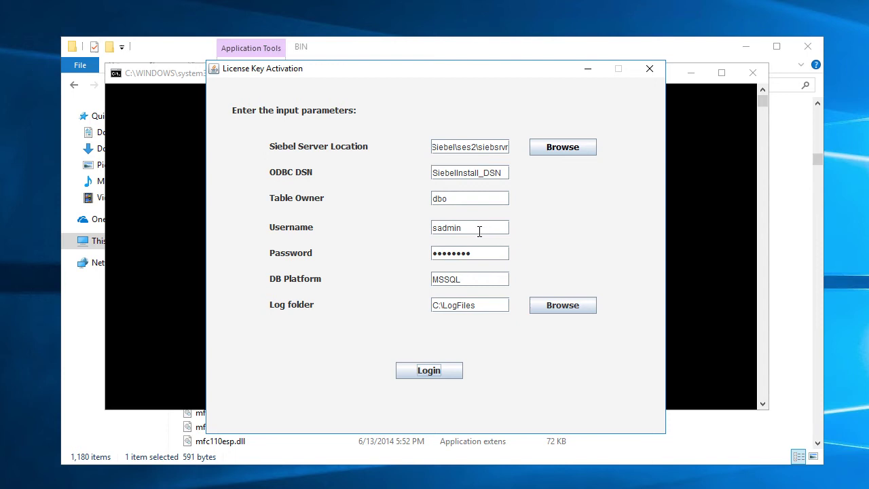
left_click_drag(479, 227, 370, 226)
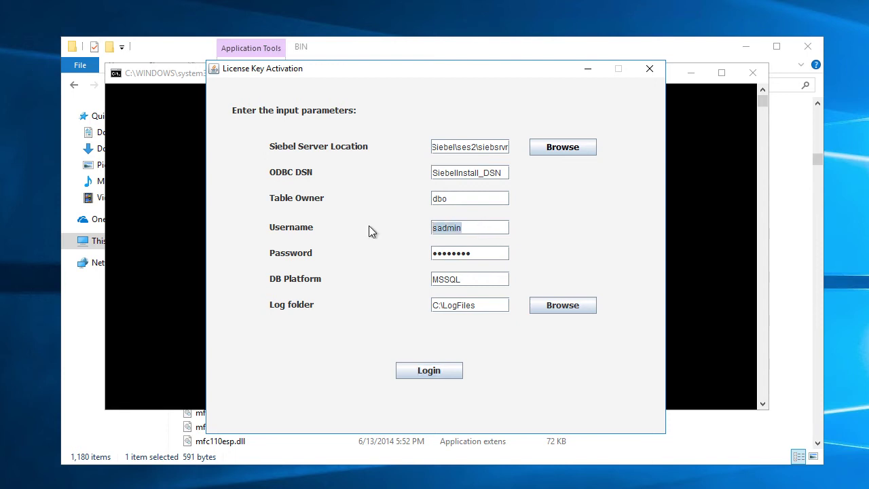
type("SADMIN")
left_click(438, 371)
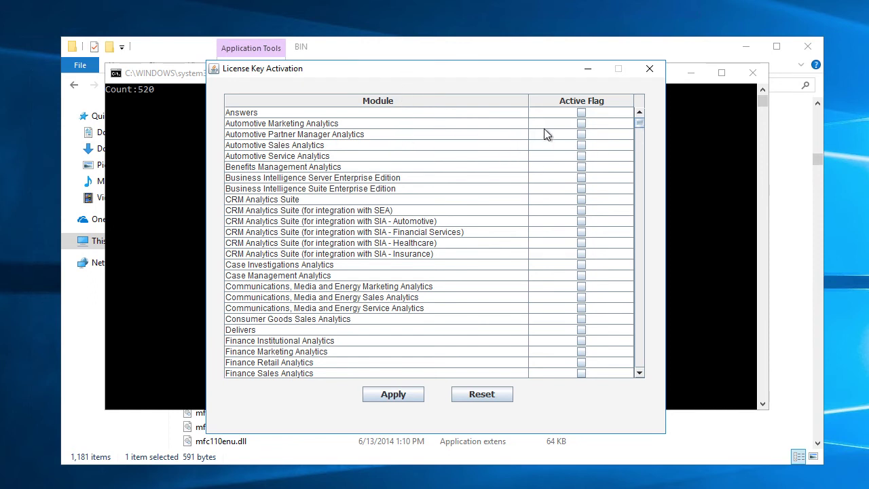
Tick Active Flag for Answers, Business Intelligence Server Enterprise Edition and Business Intelligence Suite Enterprise Edition.
left_click(583, 113)
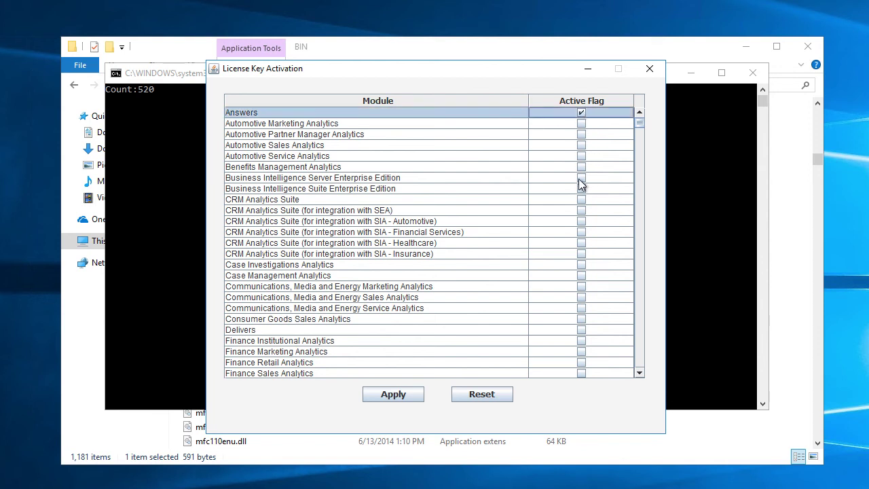
left_click(580, 179)
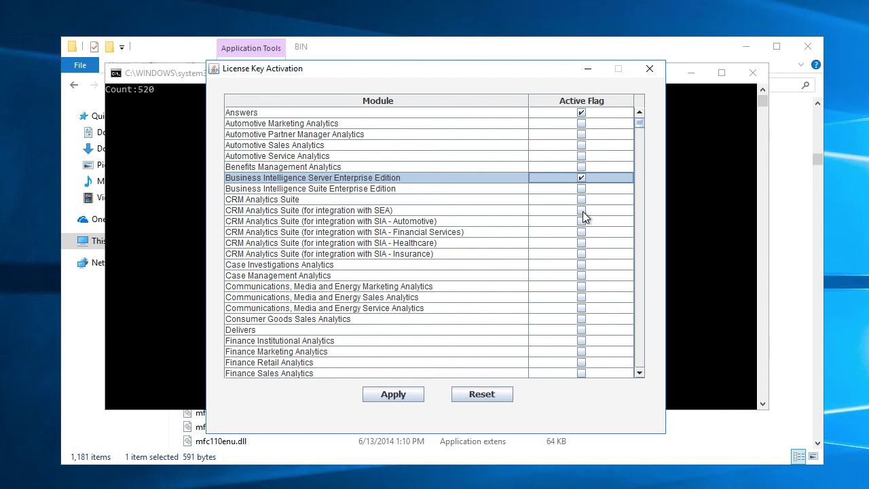
left_click(582, 189)
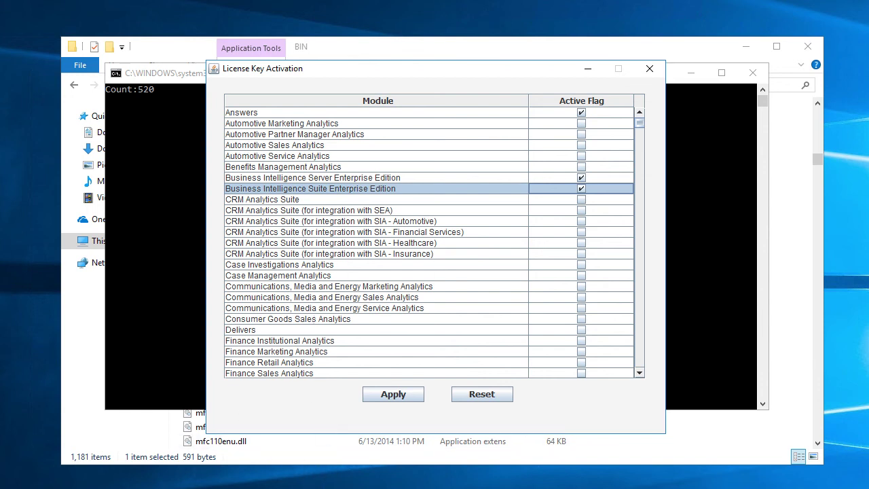
scroll(428, 238, "down", 20)
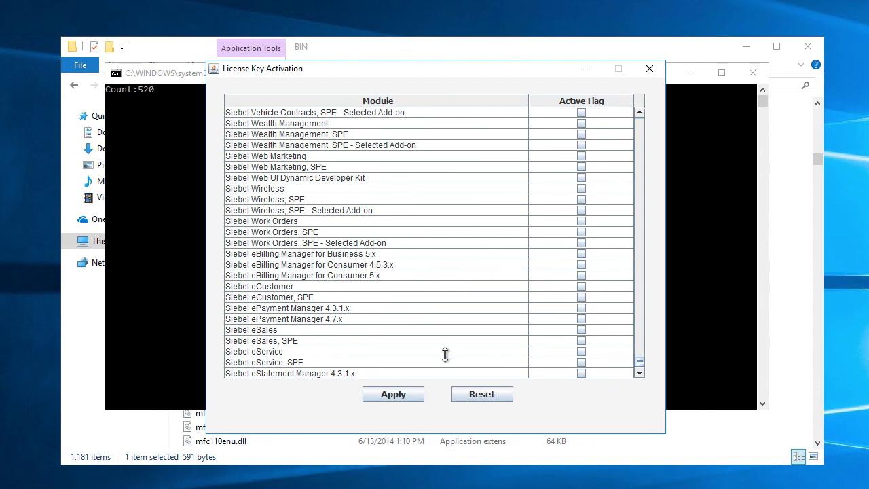
scroll(633, 224, "up", 20)
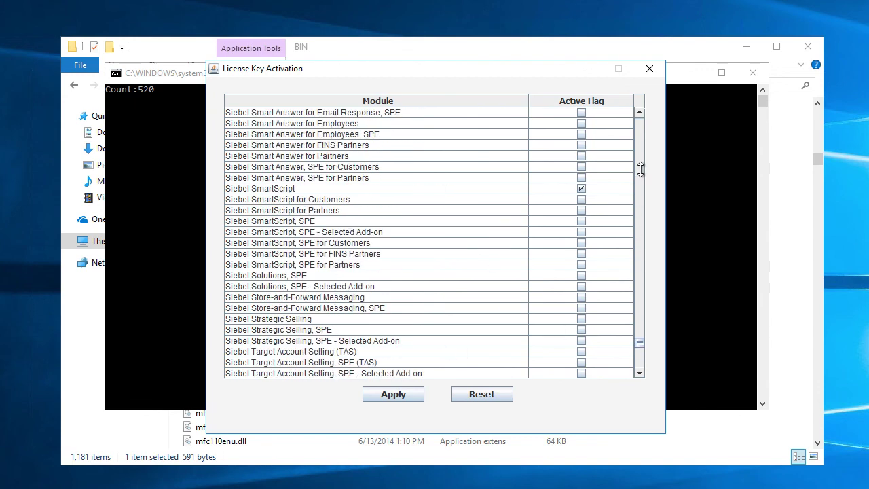
Apply the license key changes, acknowledge the success message and close the License Key Activation window.
left_click(385, 399)
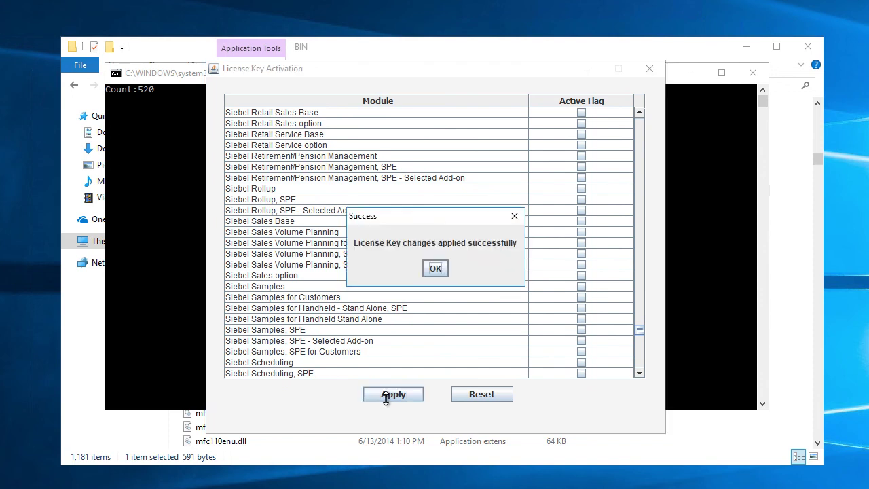
left_click(435, 269)
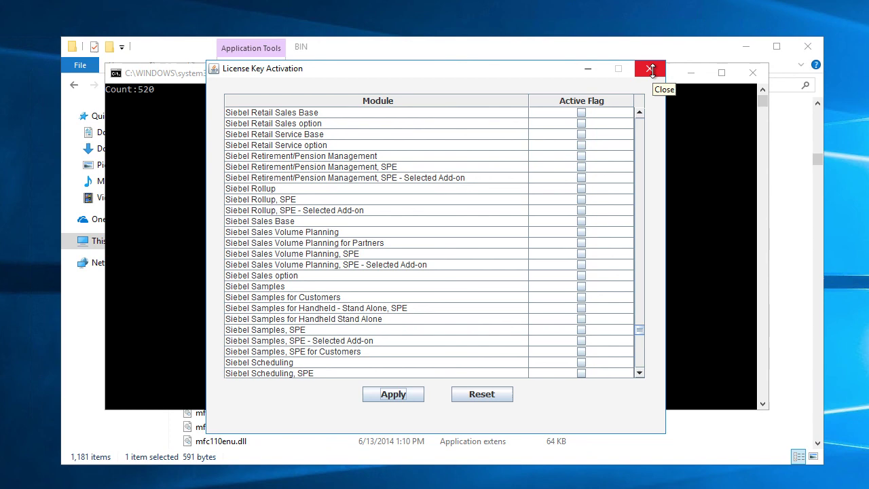
left_click(650, 69)
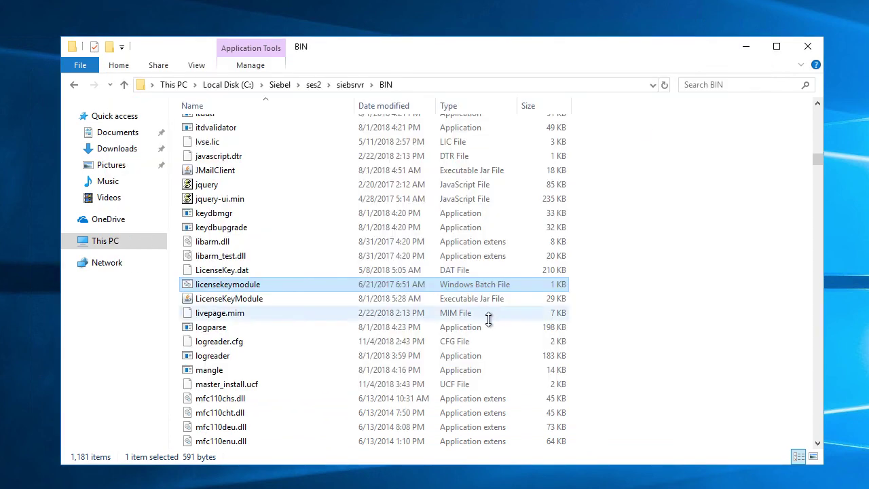